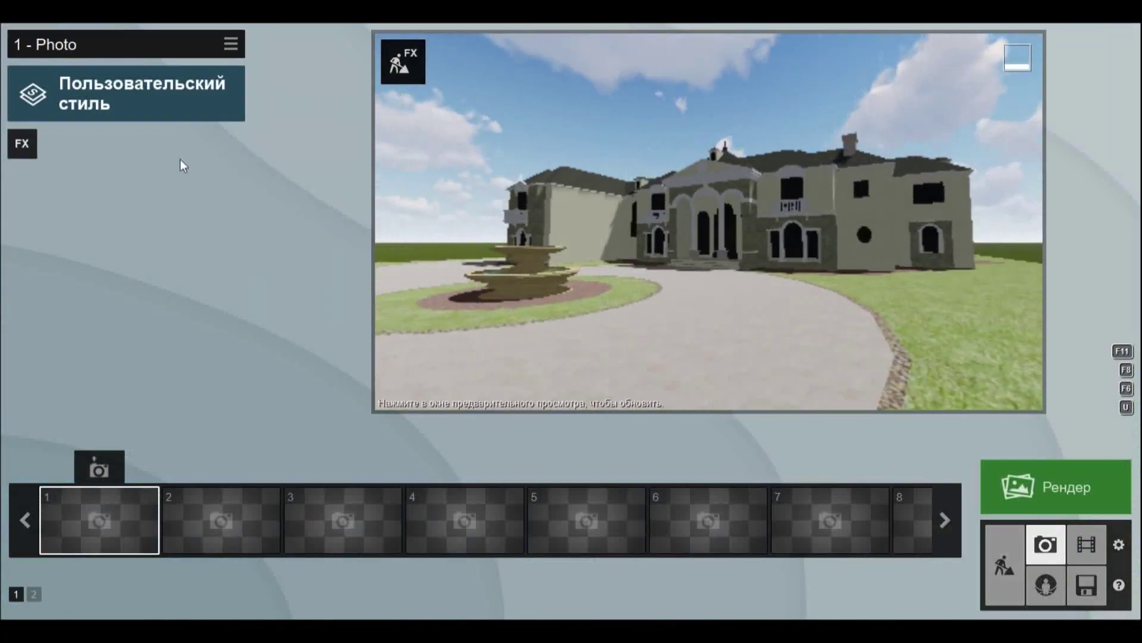
Open the 'Выберите фотоэффект' list of photo effects from Photo mode.
left_click(20, 140)
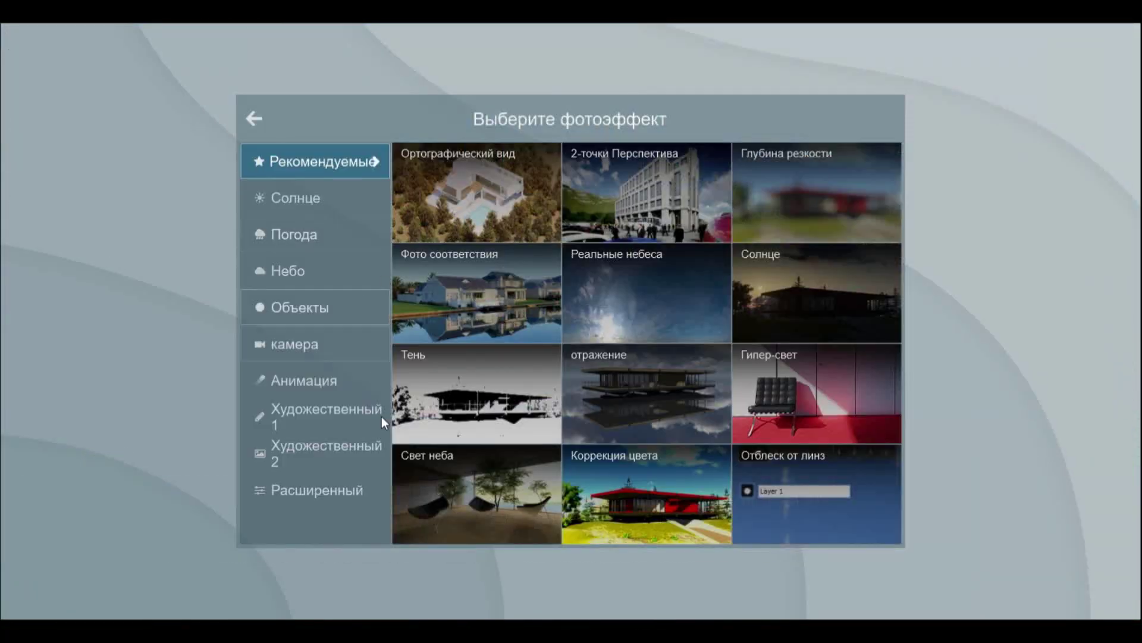
Add the 2-Point Perspective effect and lower the camera to 0.68 m.
left_click(476, 291)
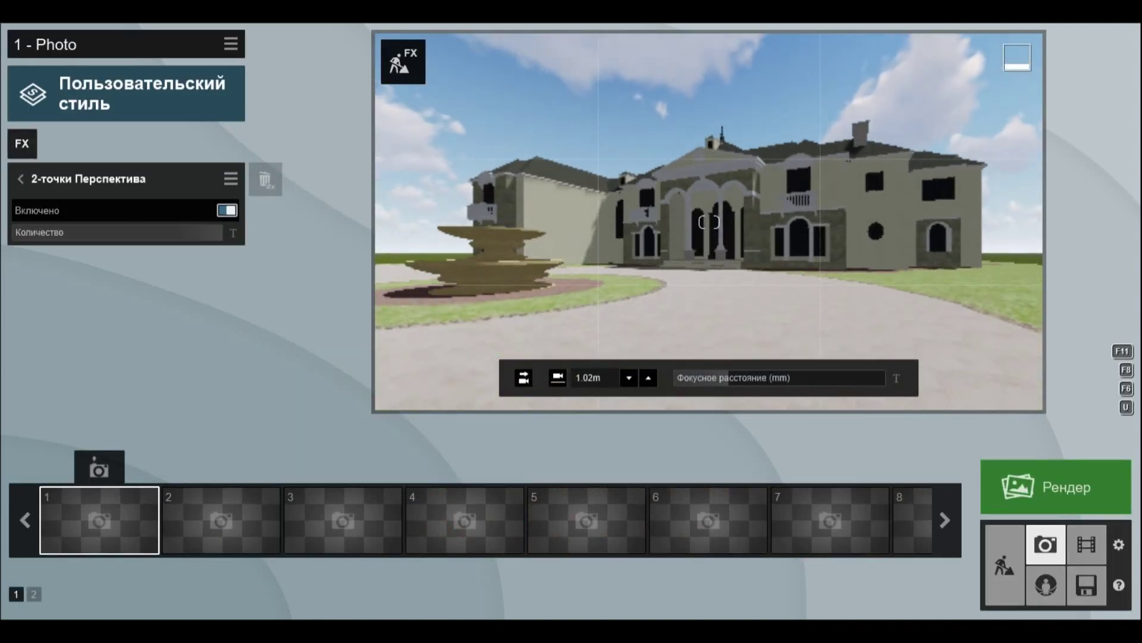
key("w")
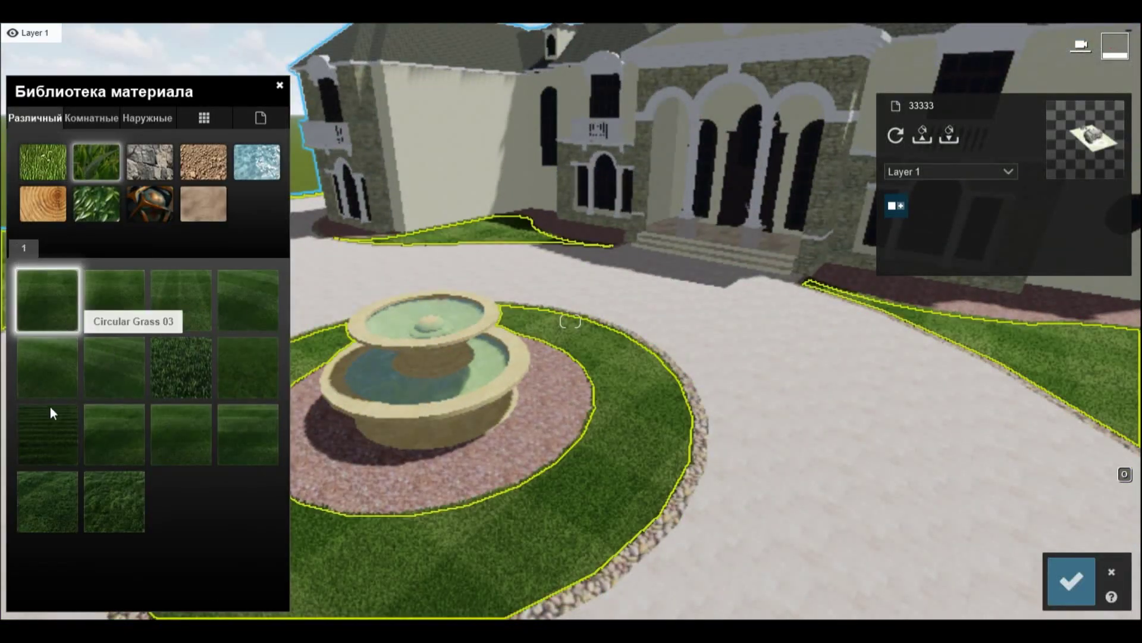
Apply Checkerboard Grass 01 to the lawn.
left_click(51, 303)
right_click_drag(82, 560, 82, 559)
key("s")
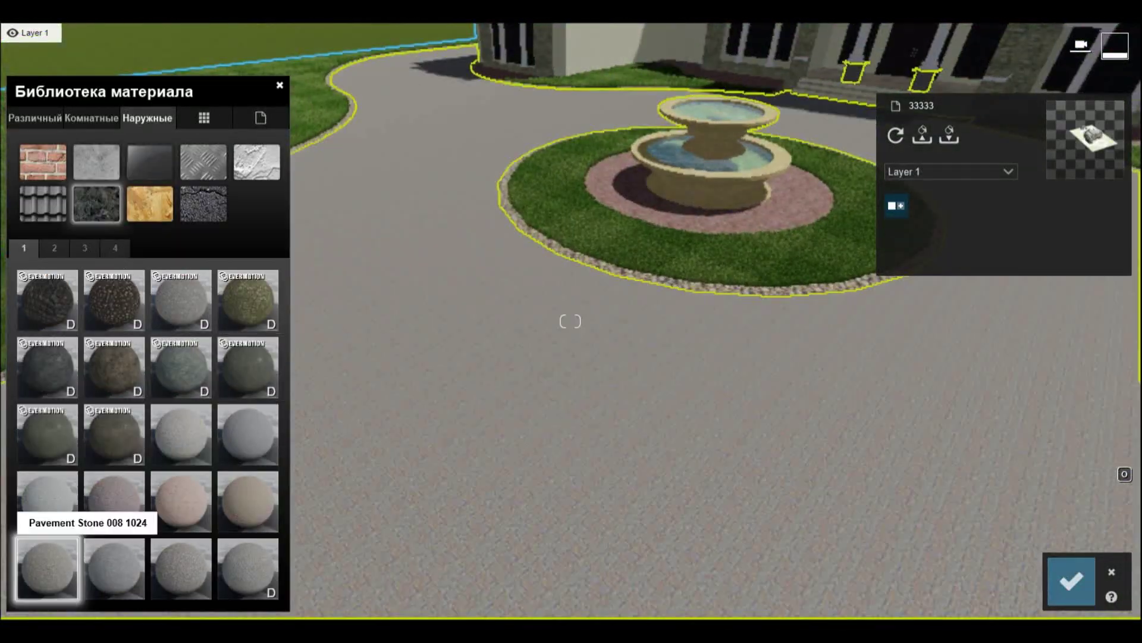
Pave the driveway with Pavement Stone 009, then replace it with Polii Cobblestone 33 2k.
left_click(114, 568)
key("s")
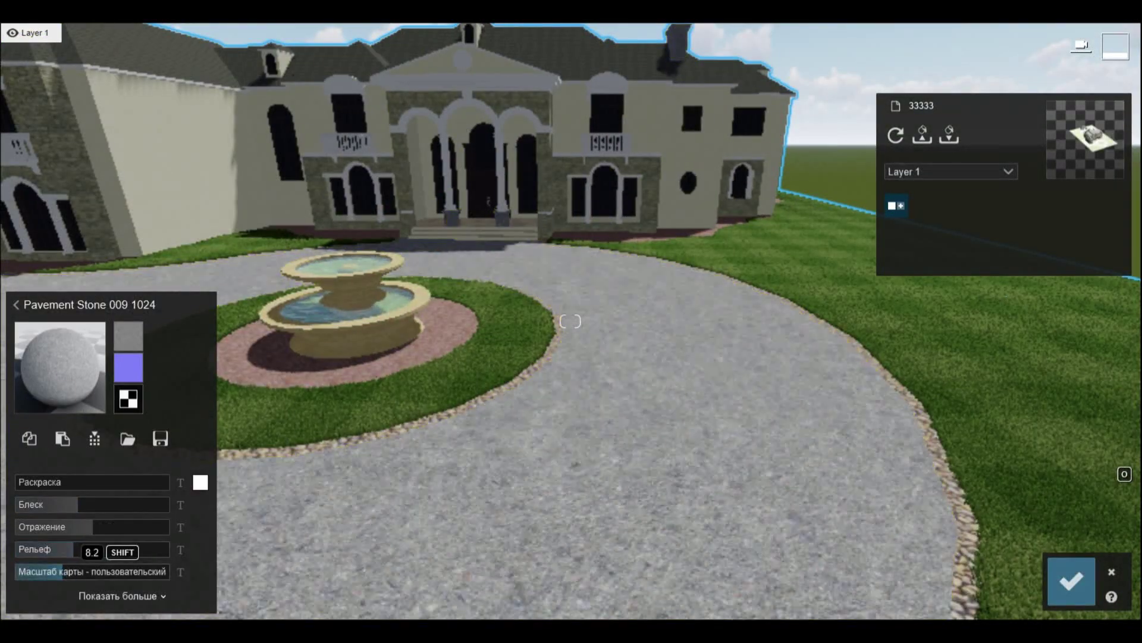
key("s")
left_click(122, 596)
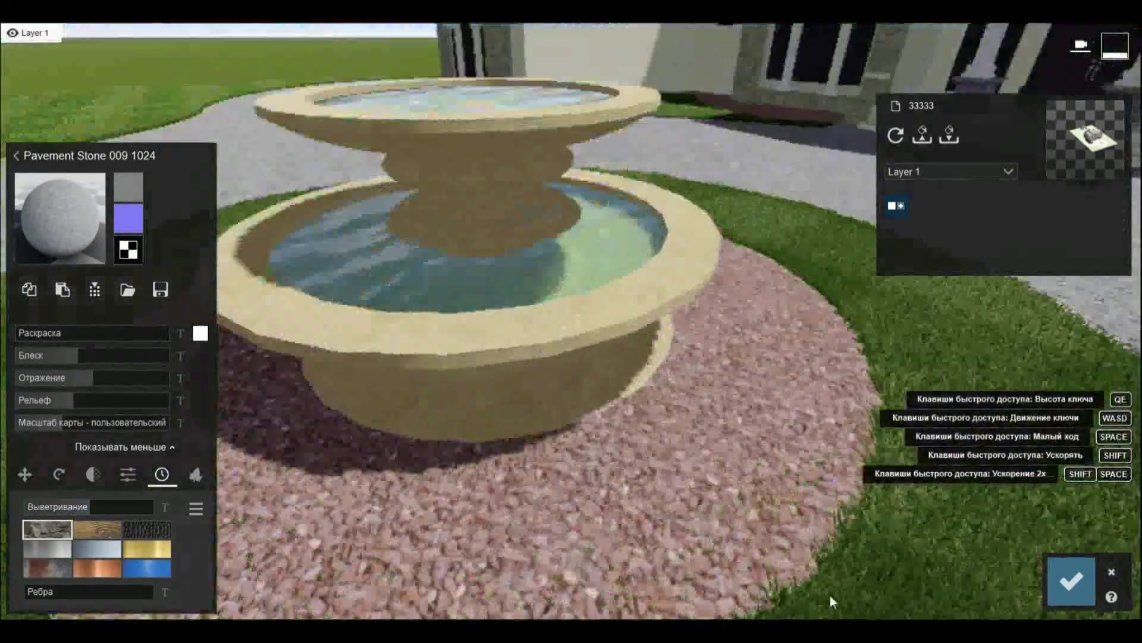
left_click(59, 217)
left_click(136, 195)
left_click(48, 562)
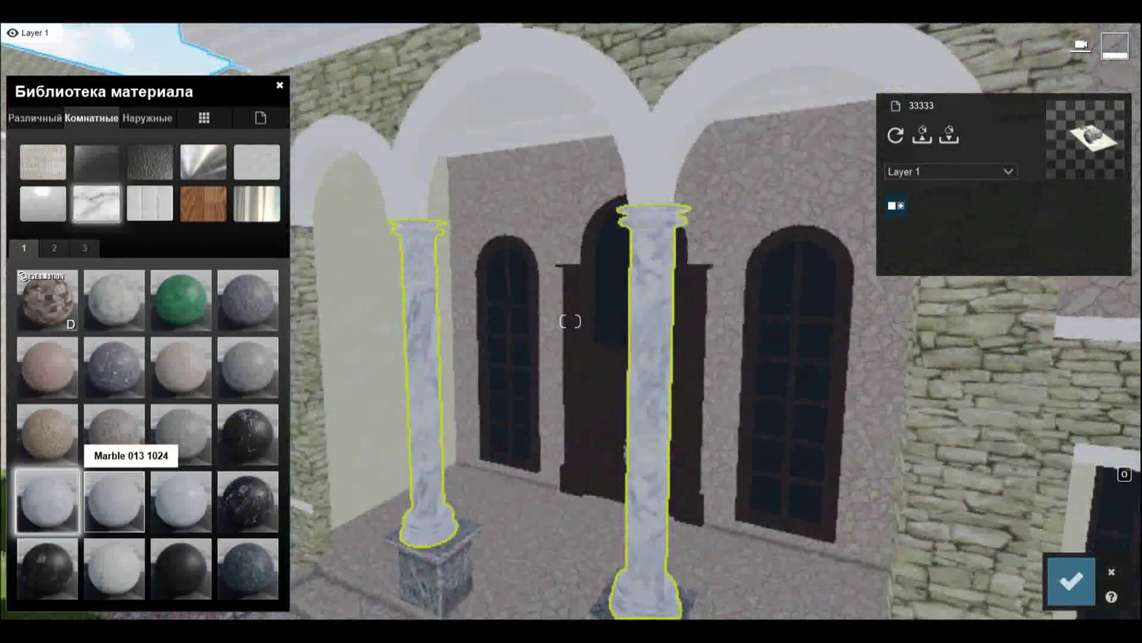
Apply Marble 013 1024 to the columns, plaster to the walls, and cobblestone to the steps.
left_click(59, 500)
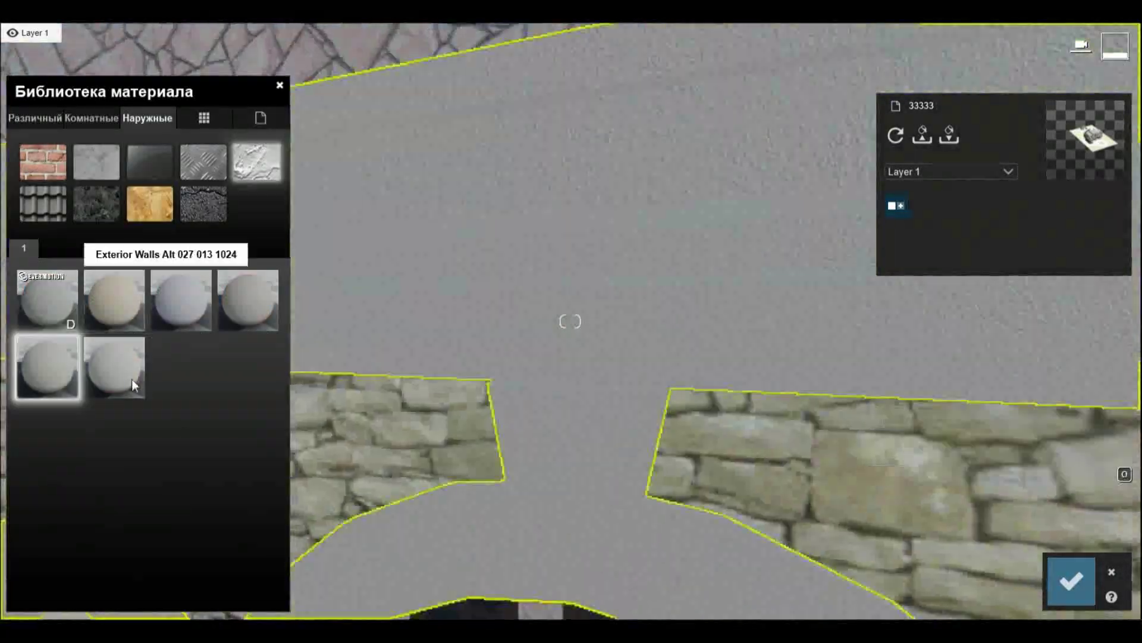
left_click(130, 380)
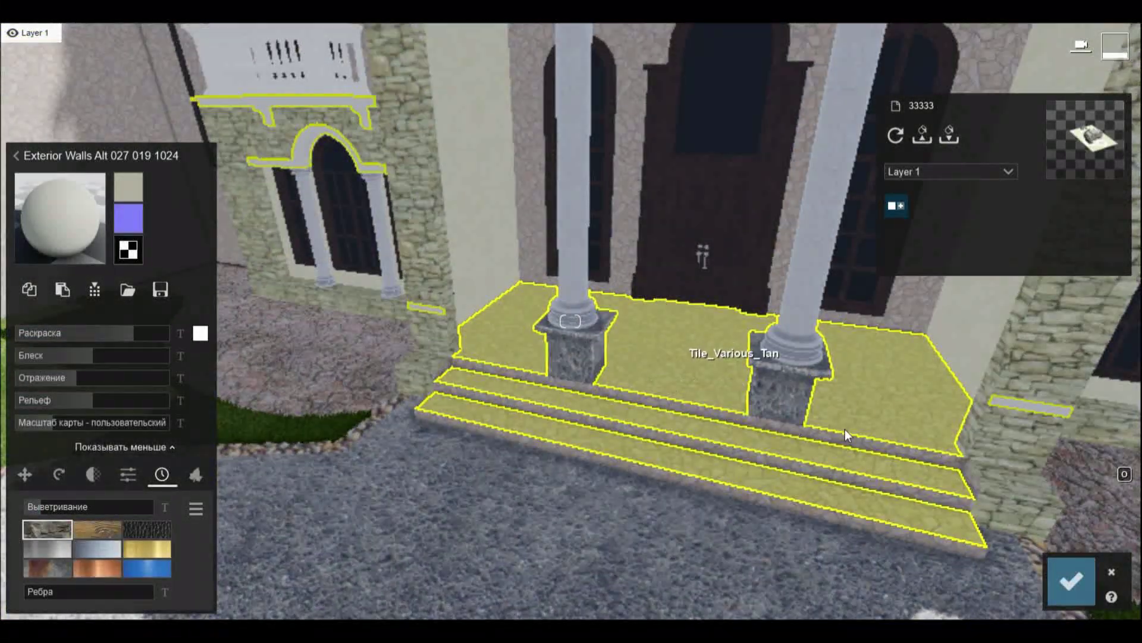
left_click(875, 488)
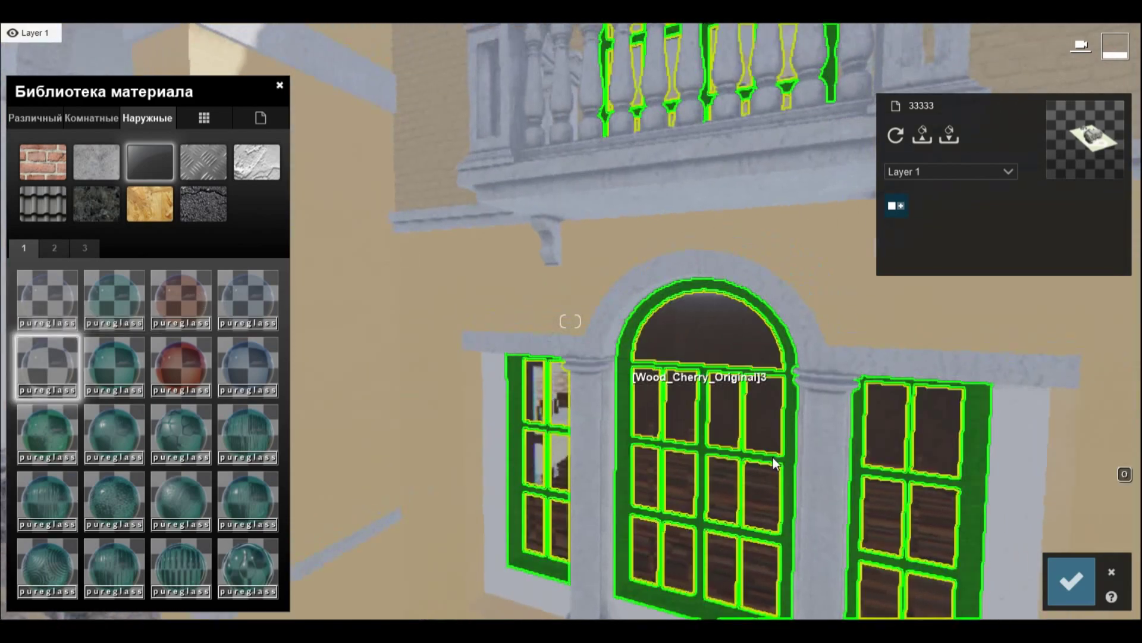
Give the windows a dark wood material from the indoor wood set.
left_click(204, 117)
left_click(91, 117)
left_click(47, 568)
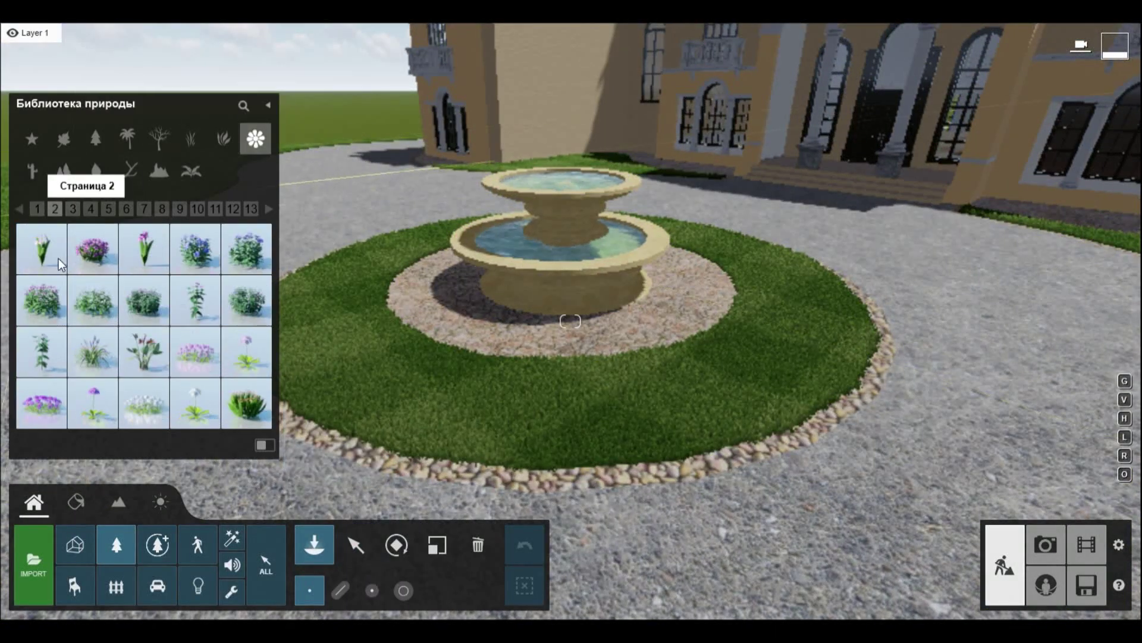
Place topiaries around the fountain bed and the front of the house.
right_click_drag(955, 481, 713, 604)
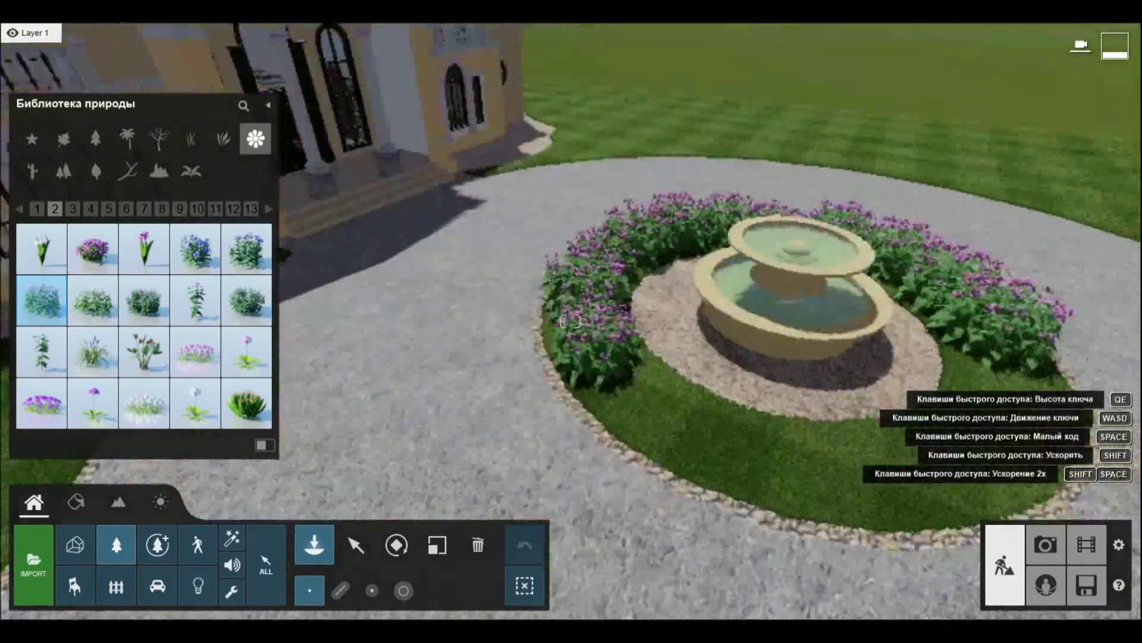
mouse_move(713, 604)
right_mouse_down()
mouse_move(1087, 583)
mouse_move(275, 198)
right_mouse_up()
right_click_drag(753, 348, 693, 416)
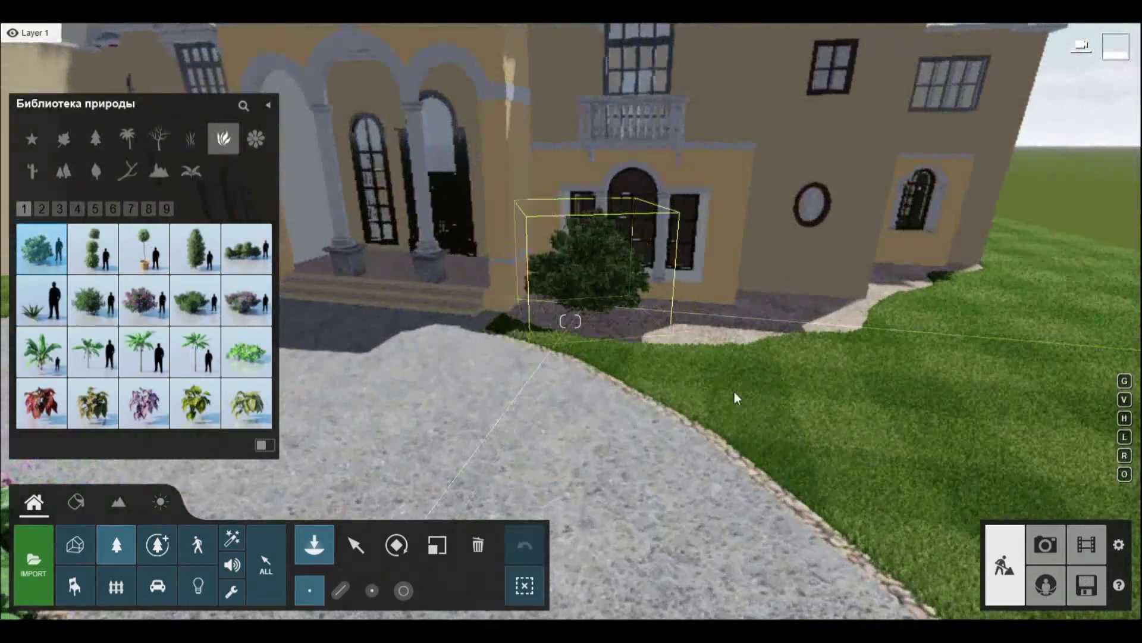
left_click(92, 248)
mouse_move(296, 331)
right_mouse_down()
mouse_move(531, 466)
mouse_move(657, 486)
right_mouse_up()
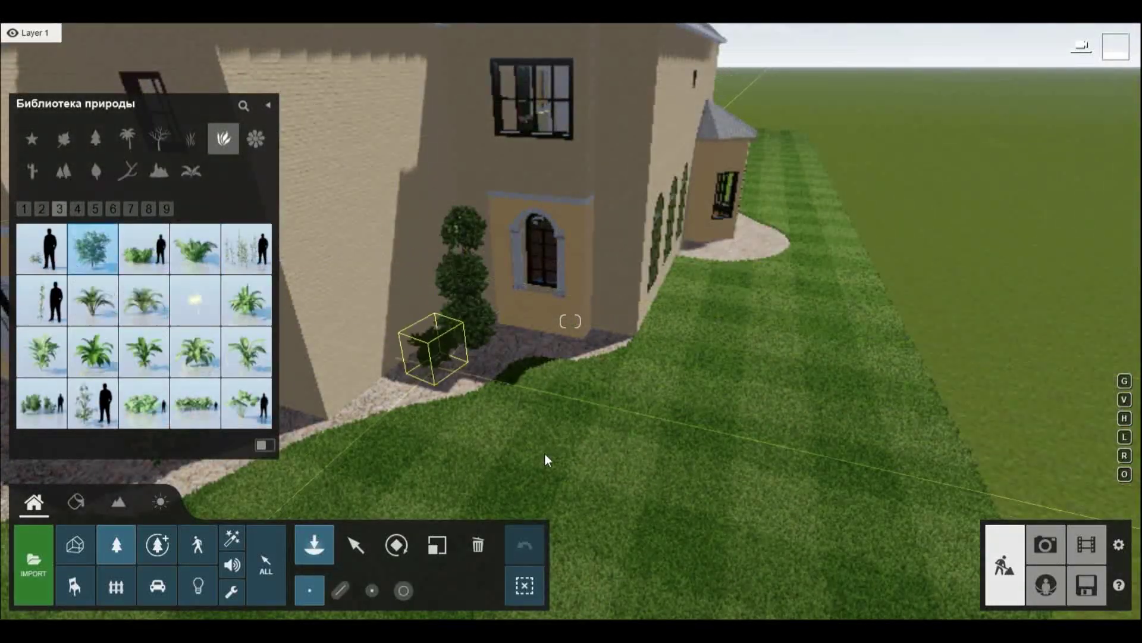
right_click_drag(650, 429, 895, 495)
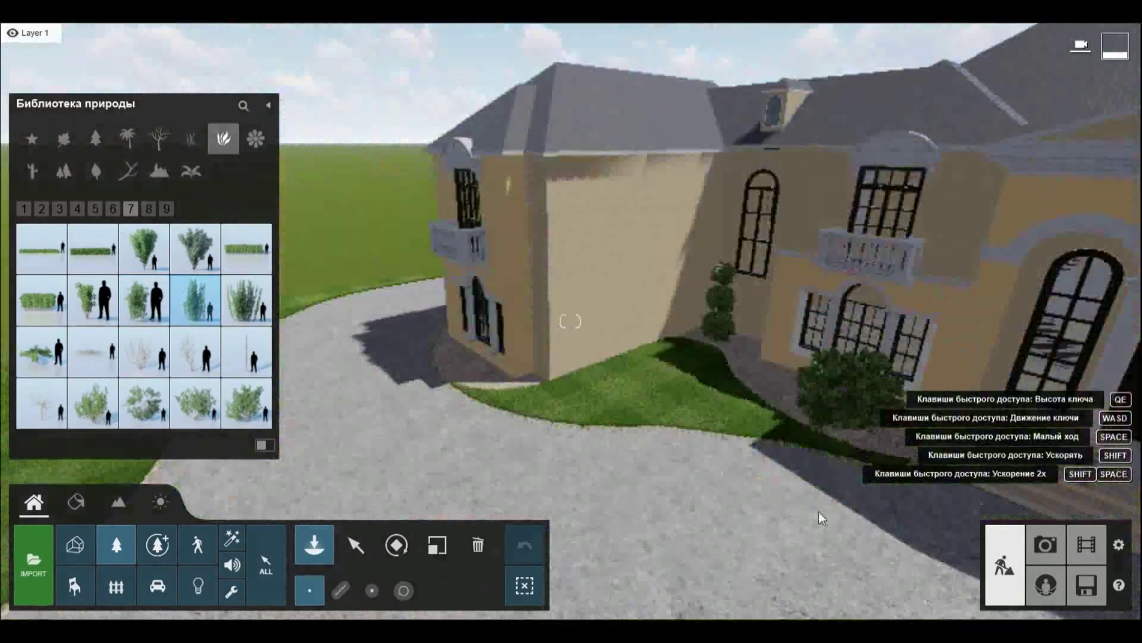
right_click_drag(565, 473, 337, 519)
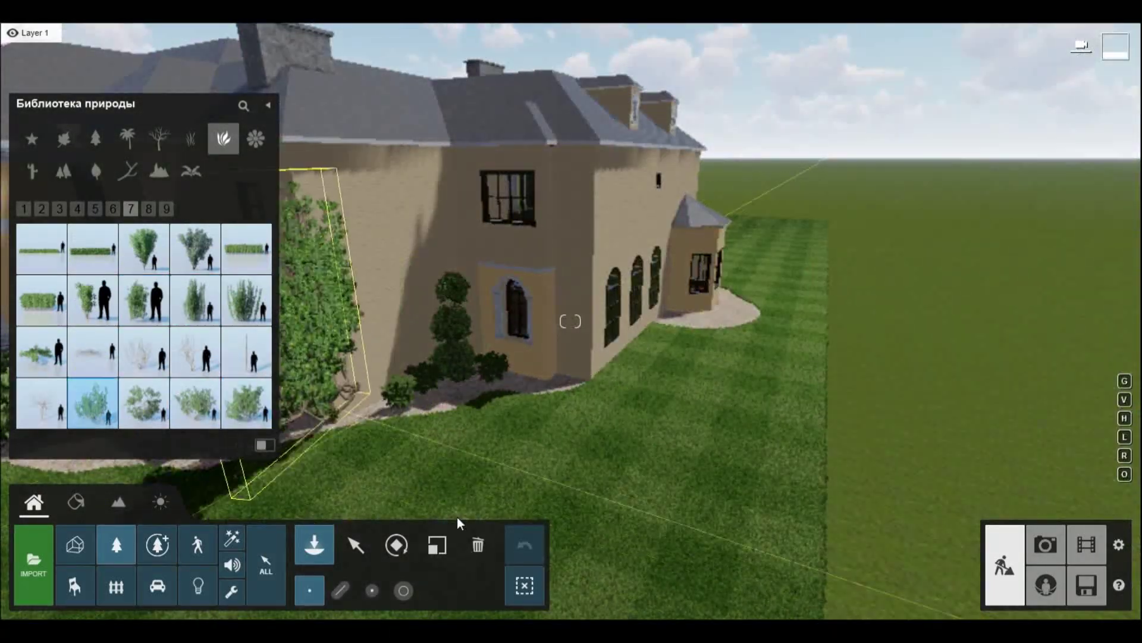
Plant Yaupon Holly 02 shrubs along the house walls near the porch and entrance.
left_click(144, 403)
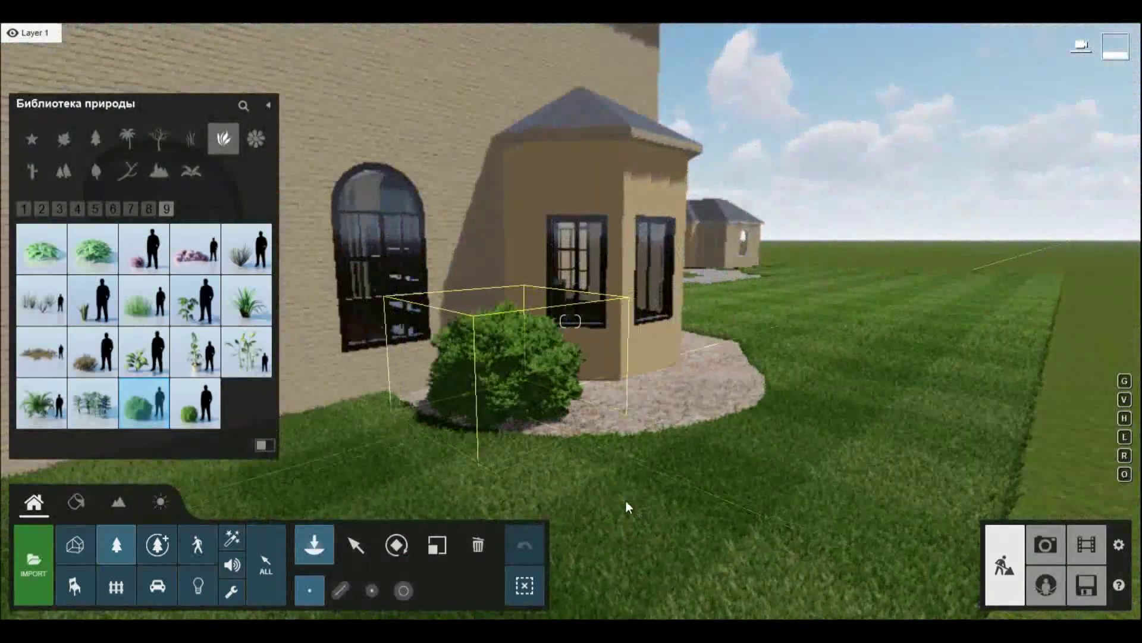
right_click_drag(570, 321, 939, 396)
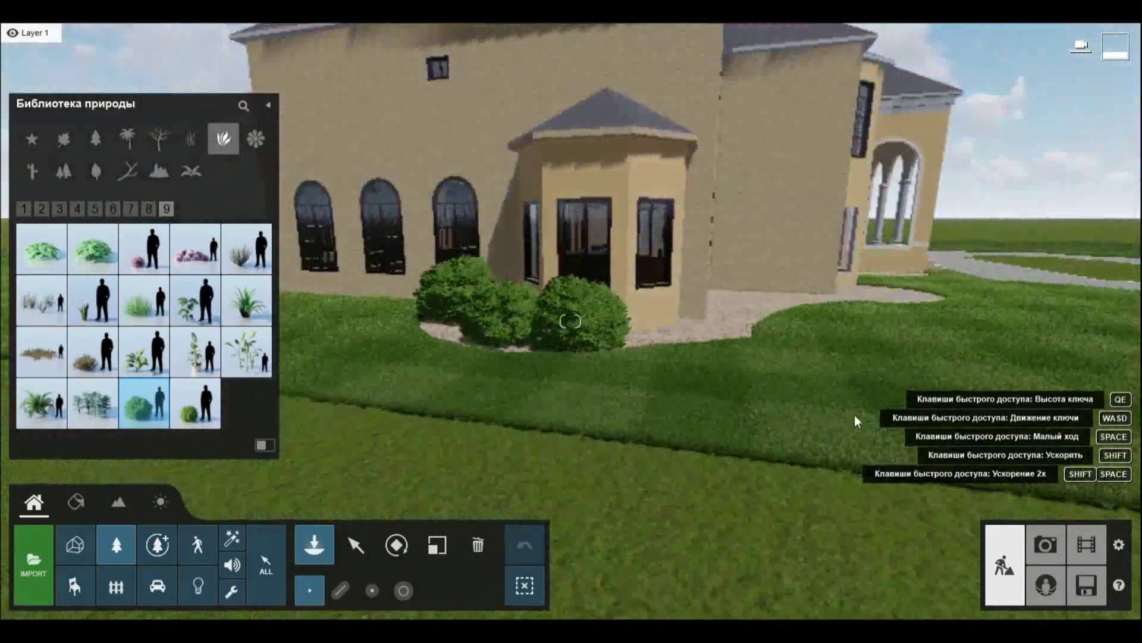
right_click_drag(869, 408, 965, 439)
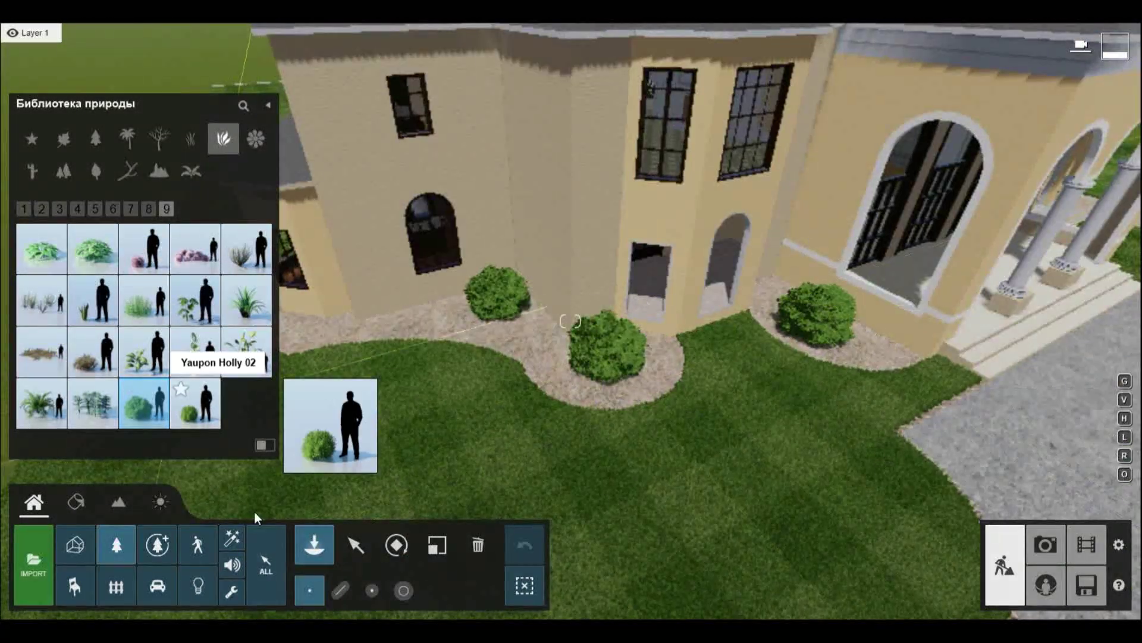
mouse_move(859, 440)
right_mouse_down()
mouse_move(669, 417)
mouse_move(637, 429)
right_mouse_up()
left_click(314, 544)
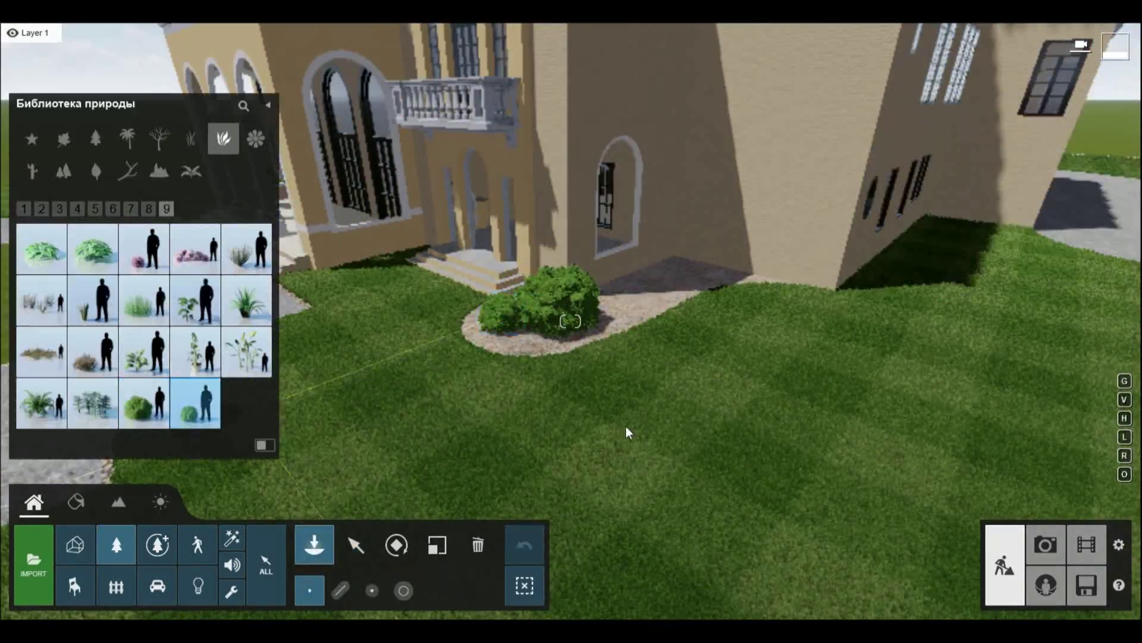
right_click_drag(847, 352, 639, 421)
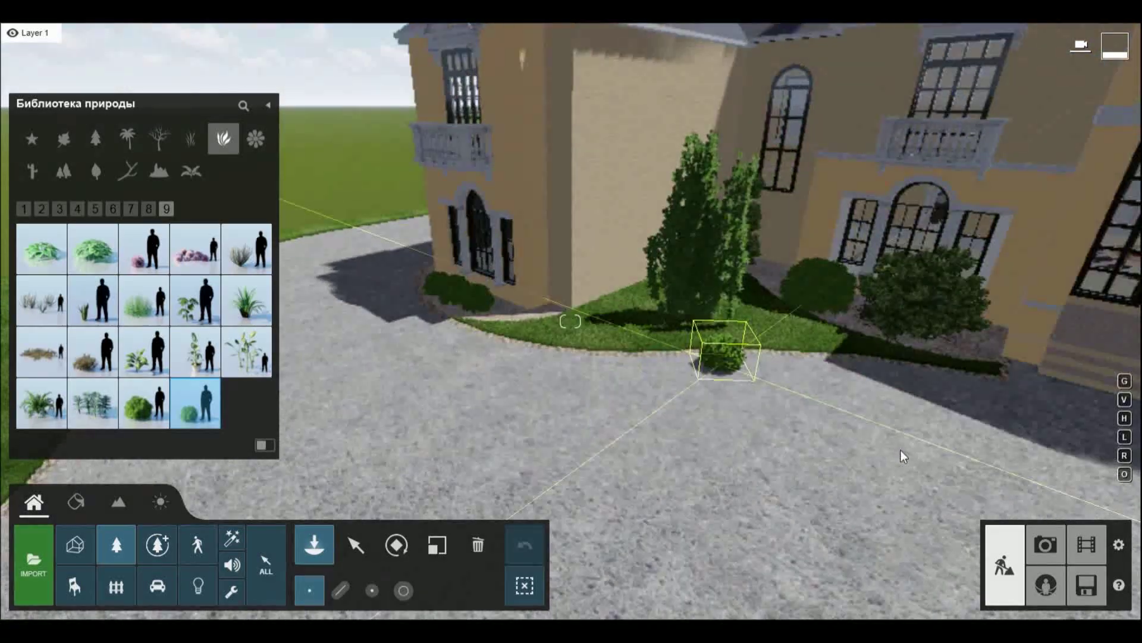
right_click_drag(688, 437, 686, 377)
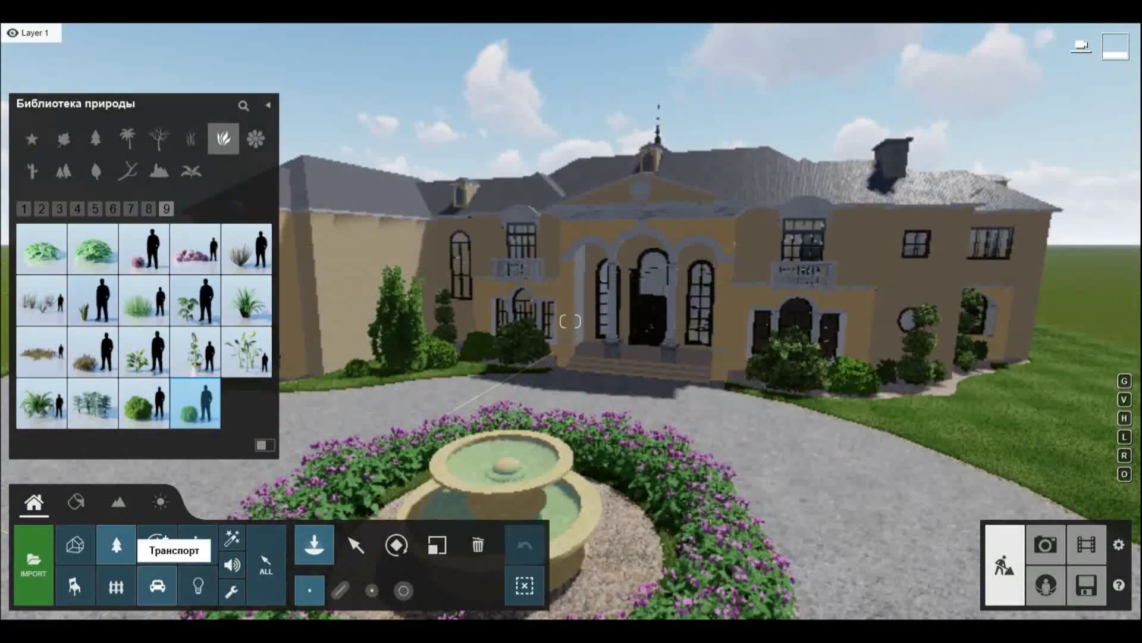
left_click(198, 545)
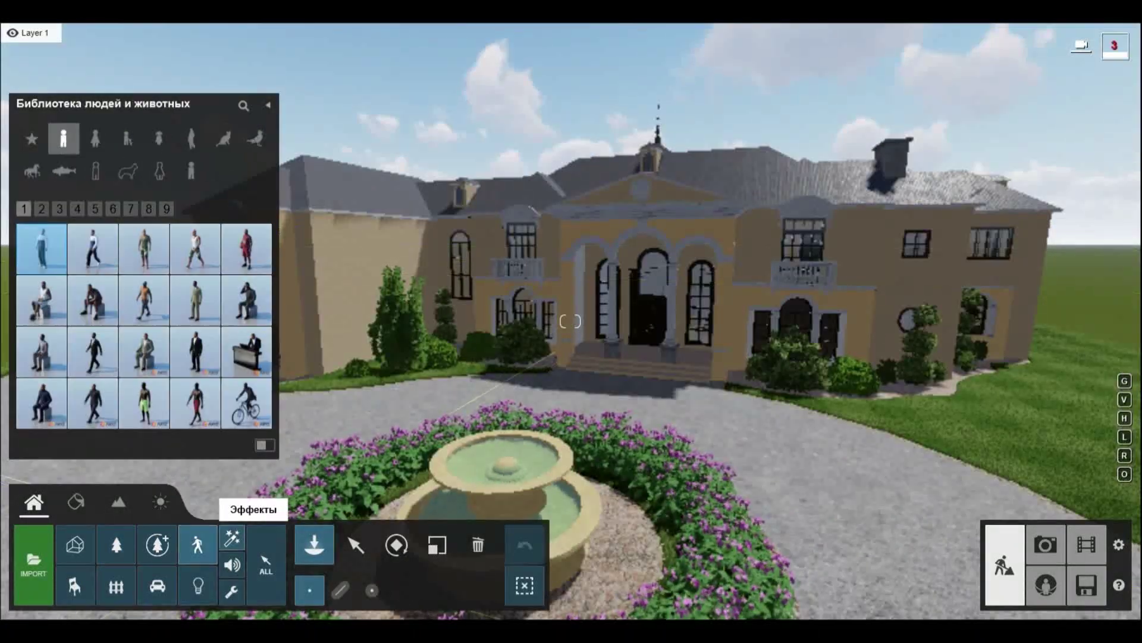
Browse the special effects objects for the fountain, then return to the plant library.
left_click(232, 538)
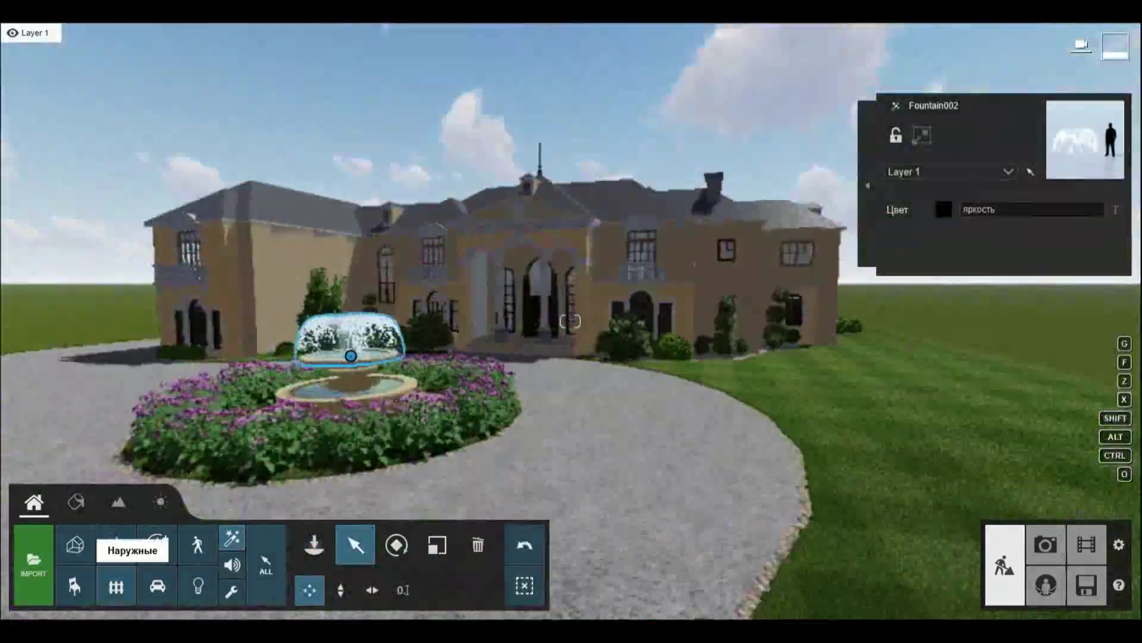
left_click(117, 544)
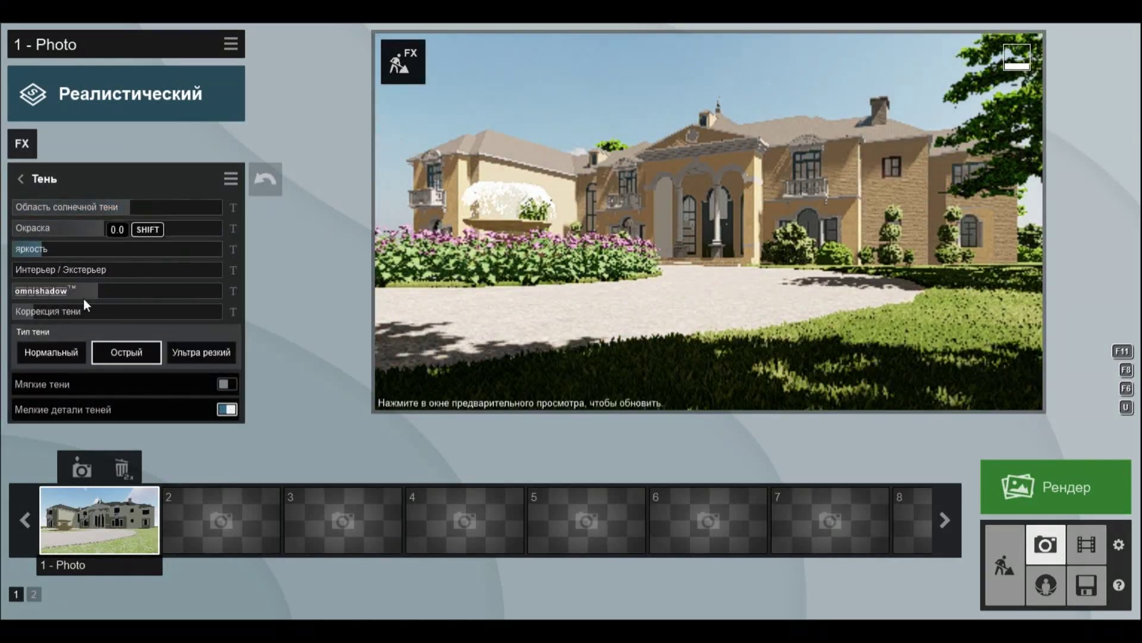
Refresh the photo preview, park a dark SUV on the driveway, and open the render options.
left_click(751, 346)
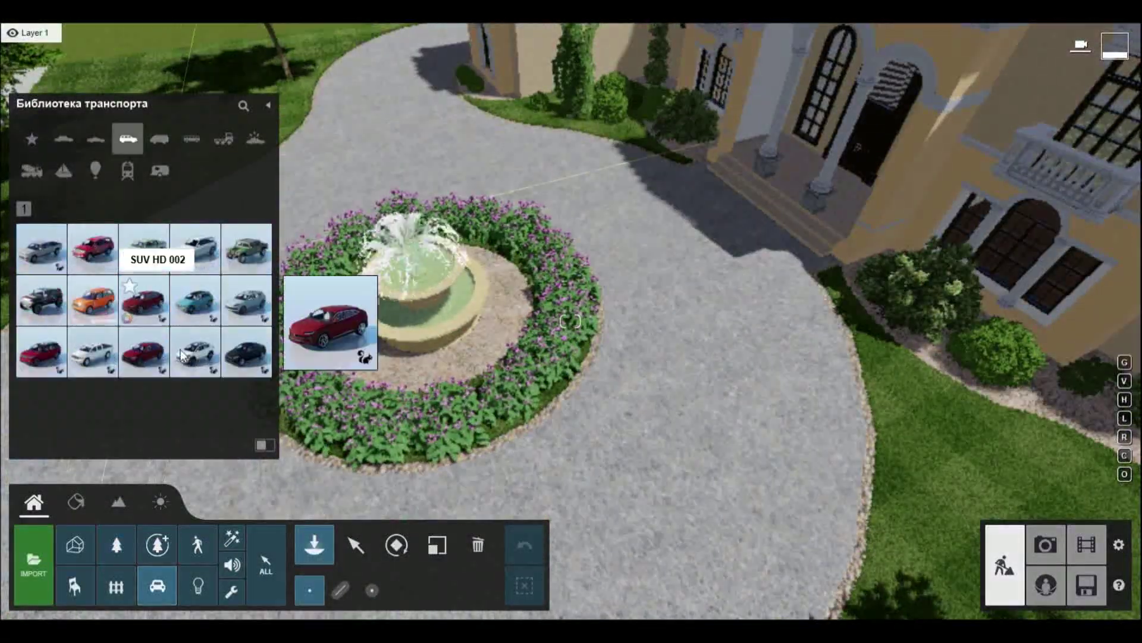
left_click(666, 244)
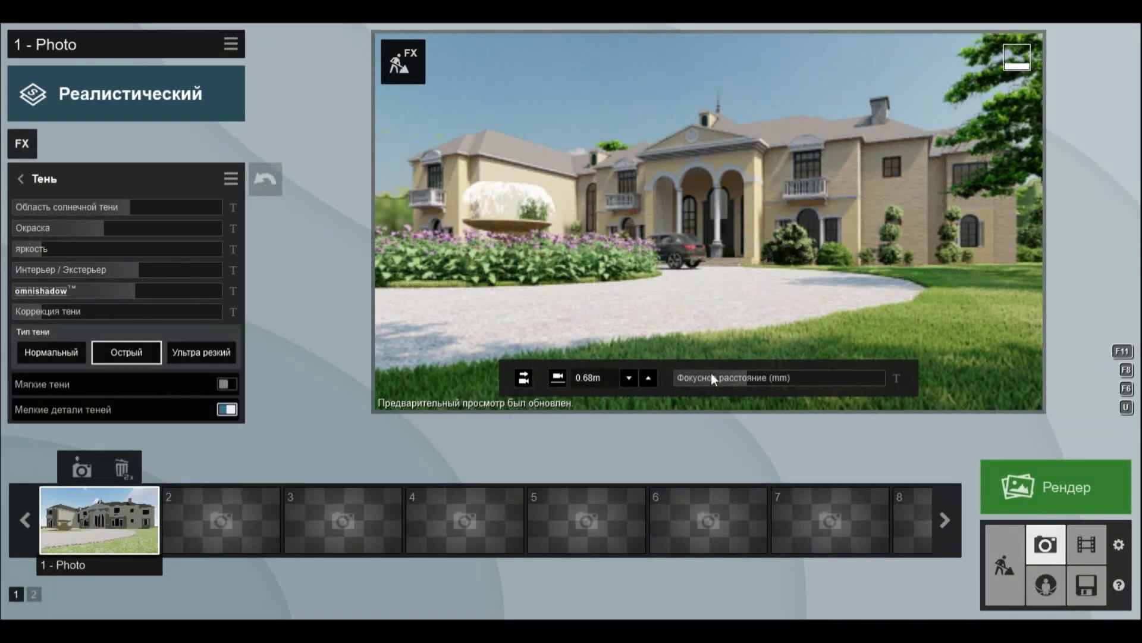
left_click(1056, 487)
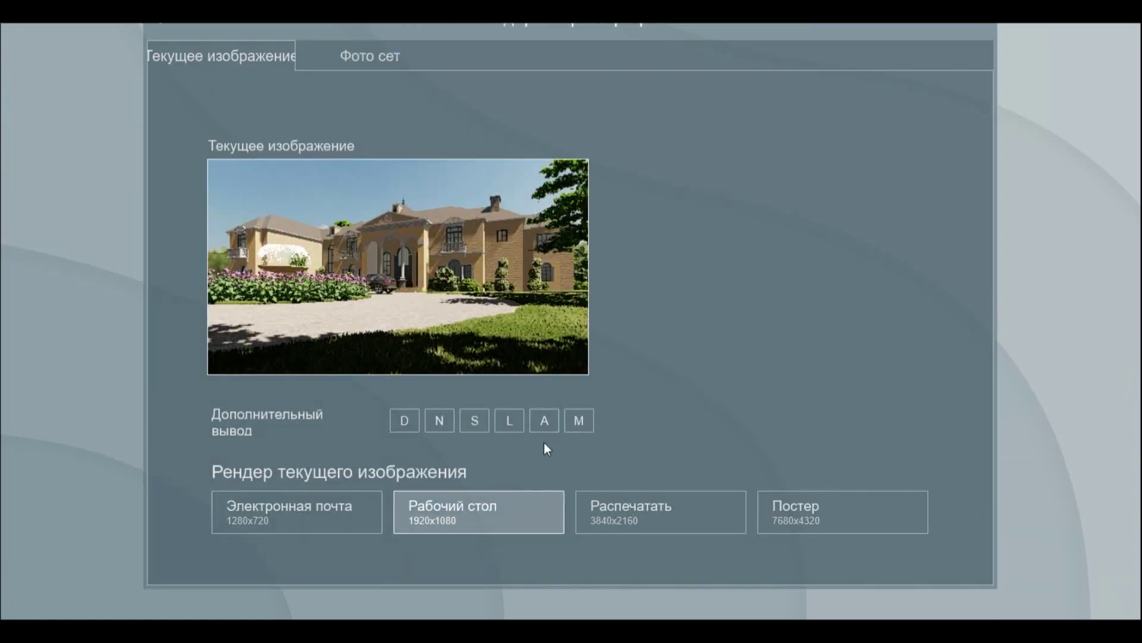